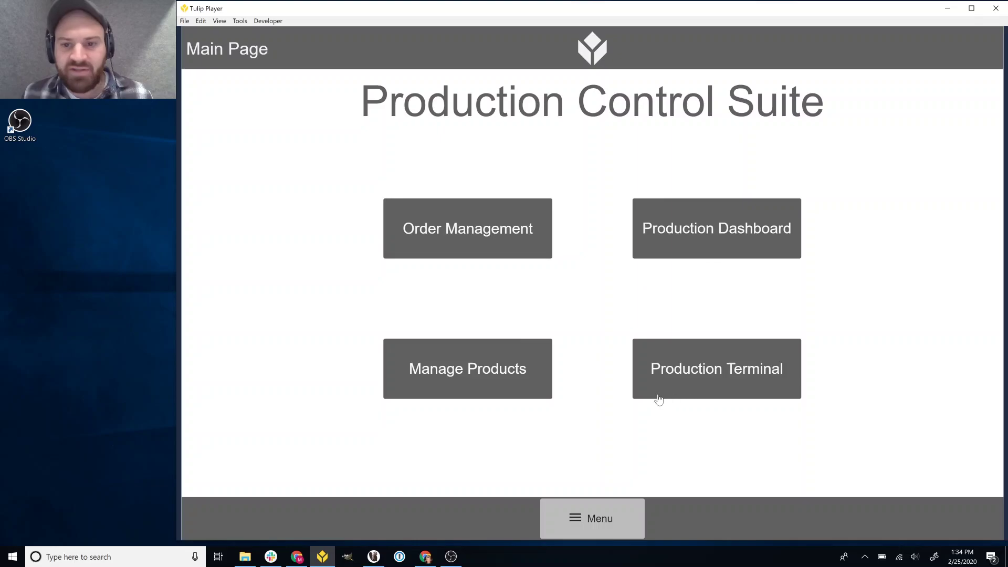
Step: Open Order Management, filter the open orders by product "Co", and clear the filter again
click(503, 247)
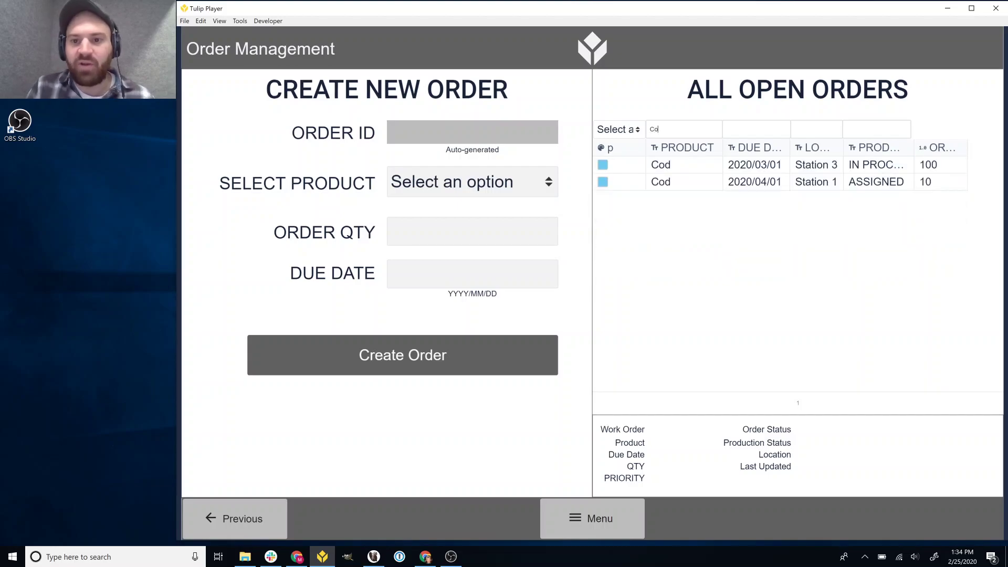
key(BackSpace)
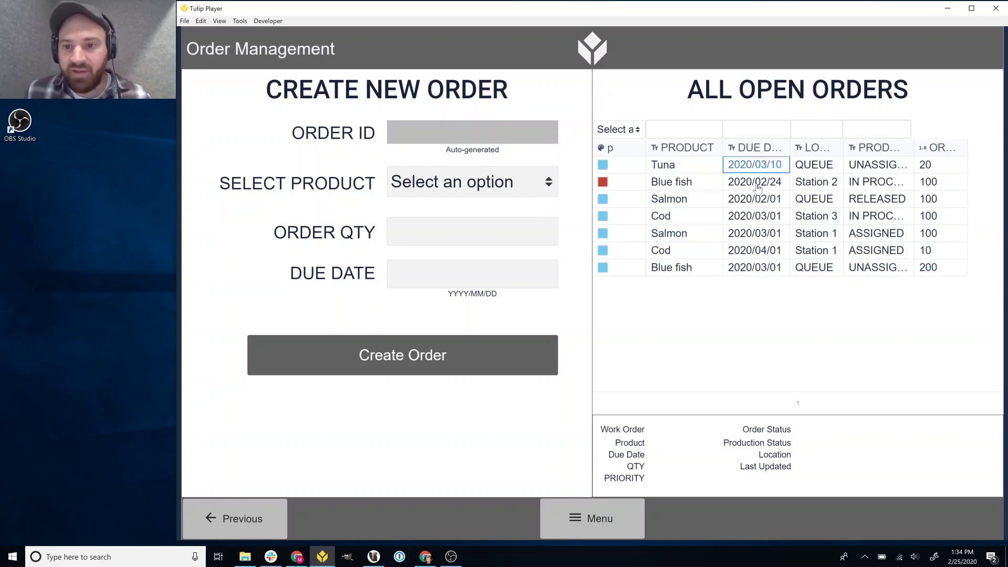
Step: In Manage Products, open Cod for editing and add Station 2 to its routing
click(262, 518)
click(479, 377)
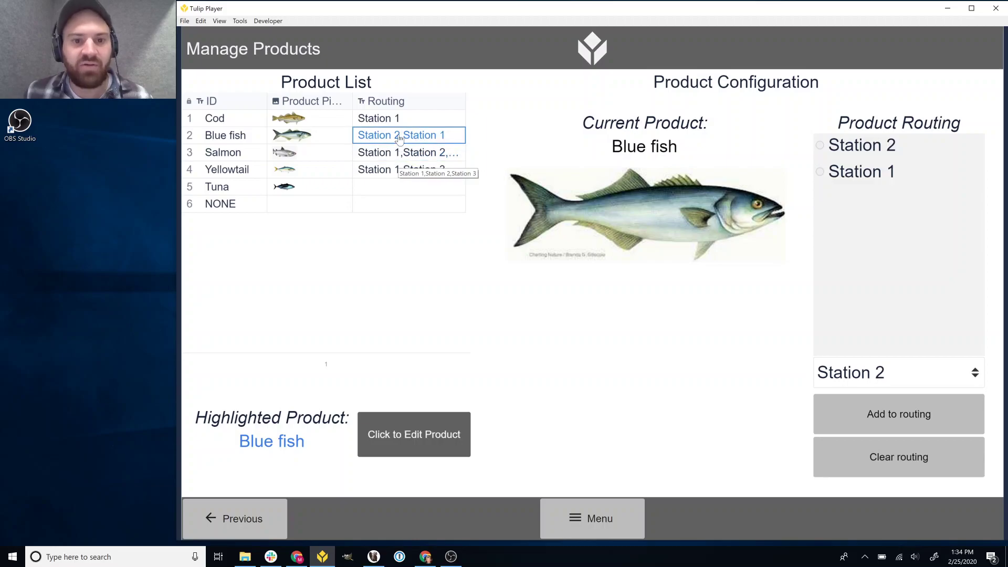
click(394, 119)
click(430, 435)
click(882, 376)
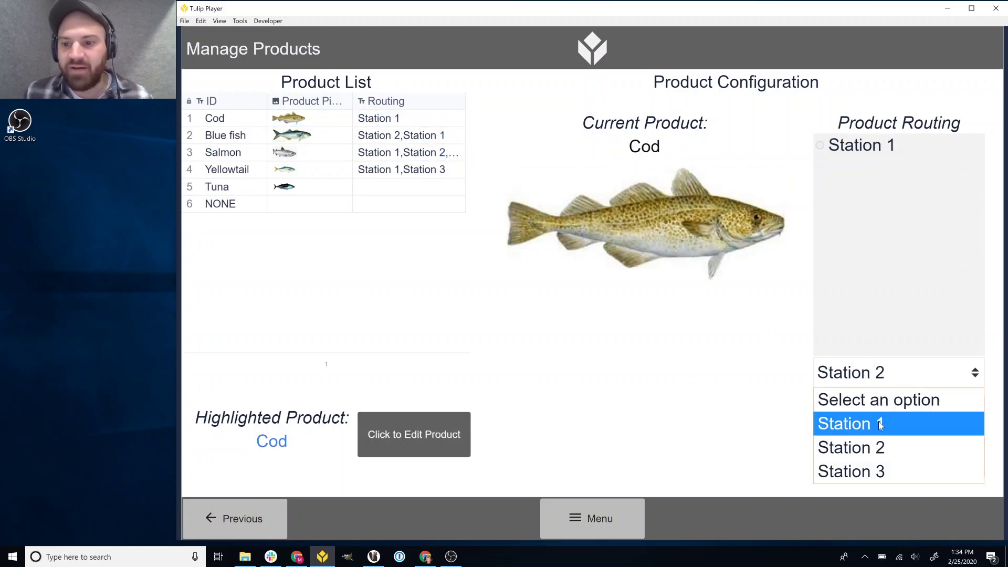
click(882, 447)
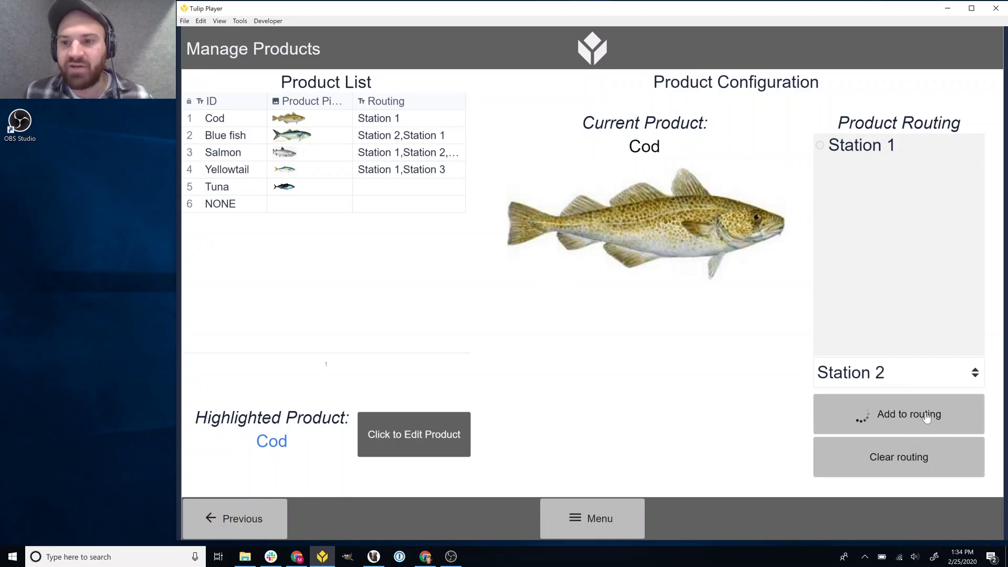
click(862, 415)
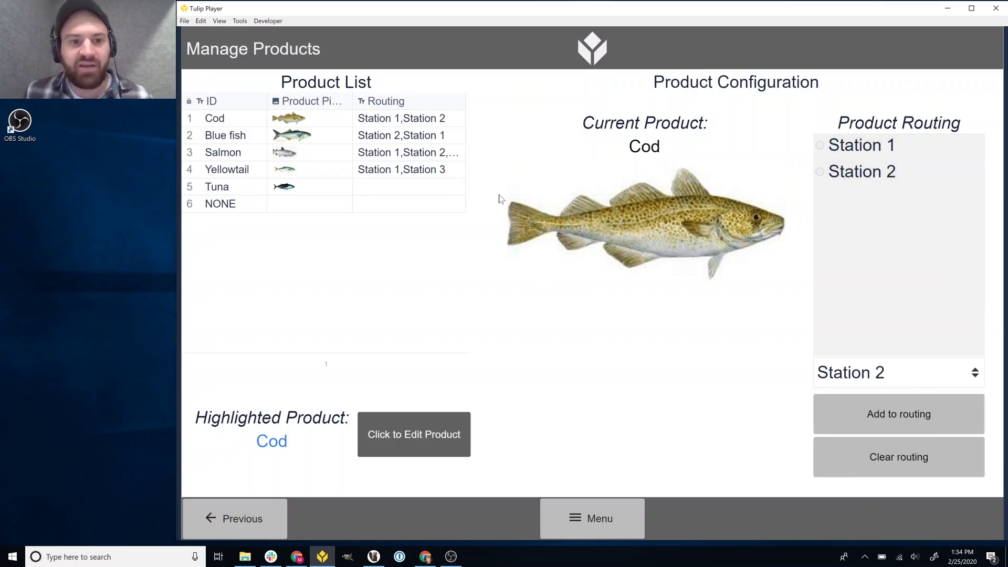
Step: Highlight Tuna in the product list, and look over the Production Dashboard and Production Terminal pages
click(384, 191)
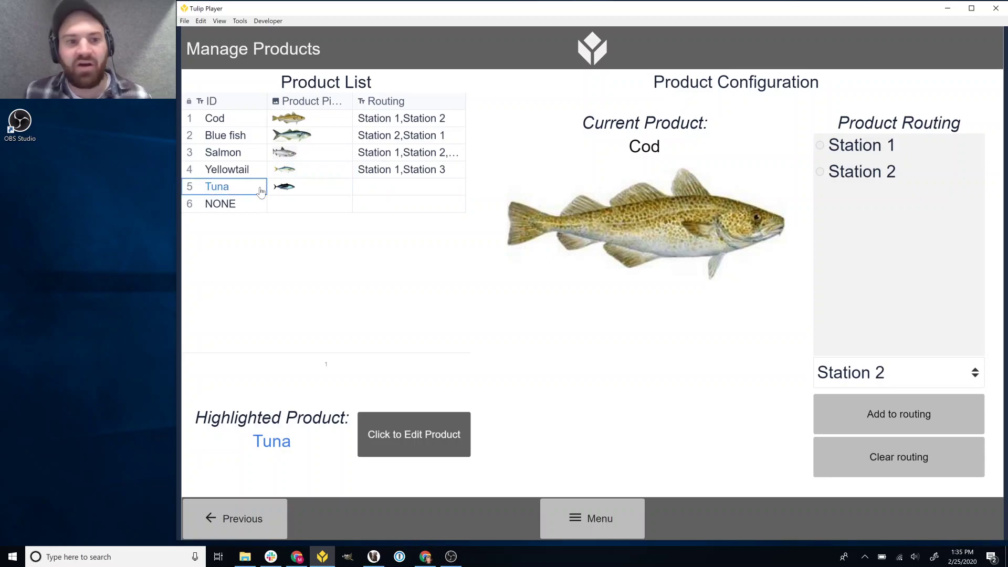
click(263, 517)
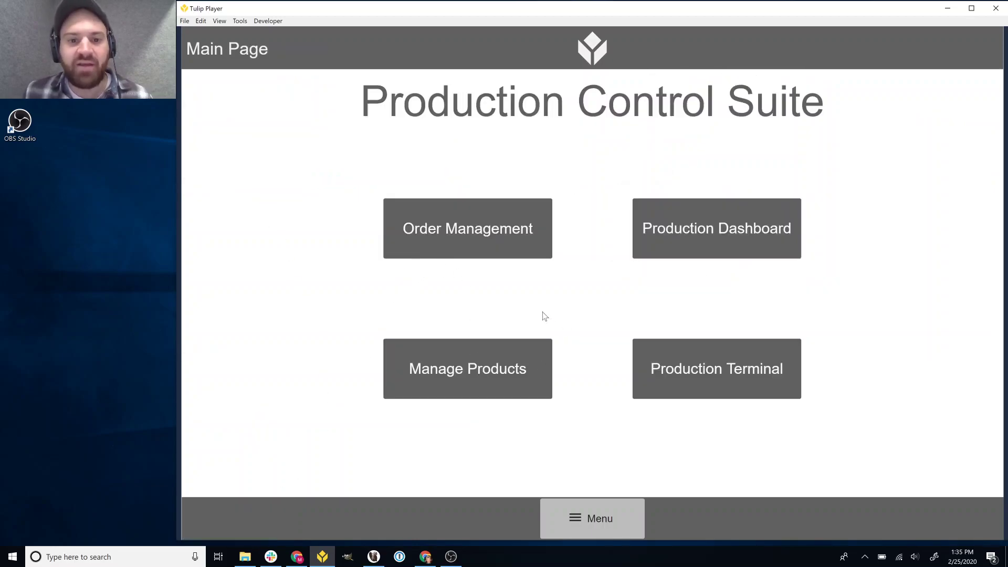
click(705, 218)
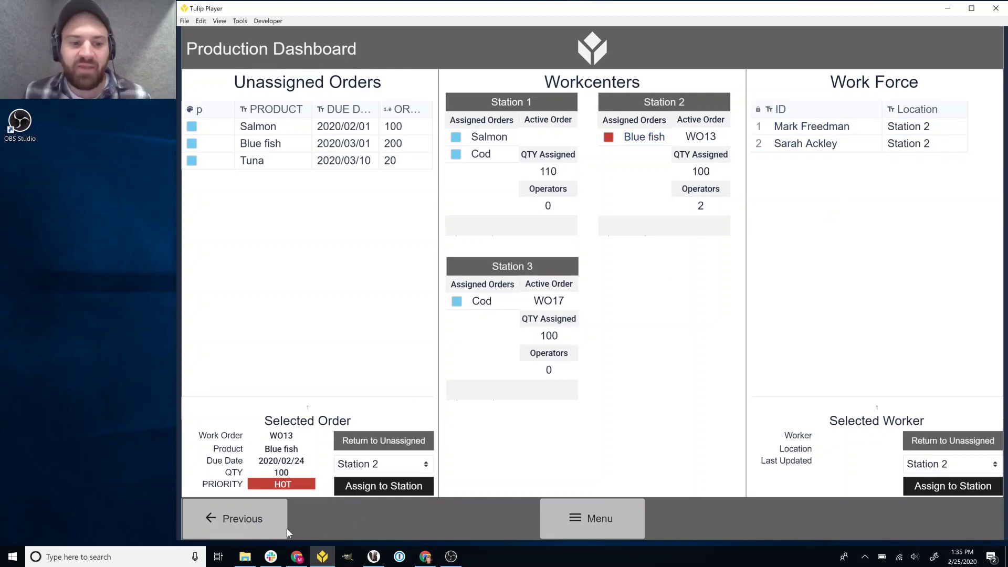
click(592, 518)
click(712, 387)
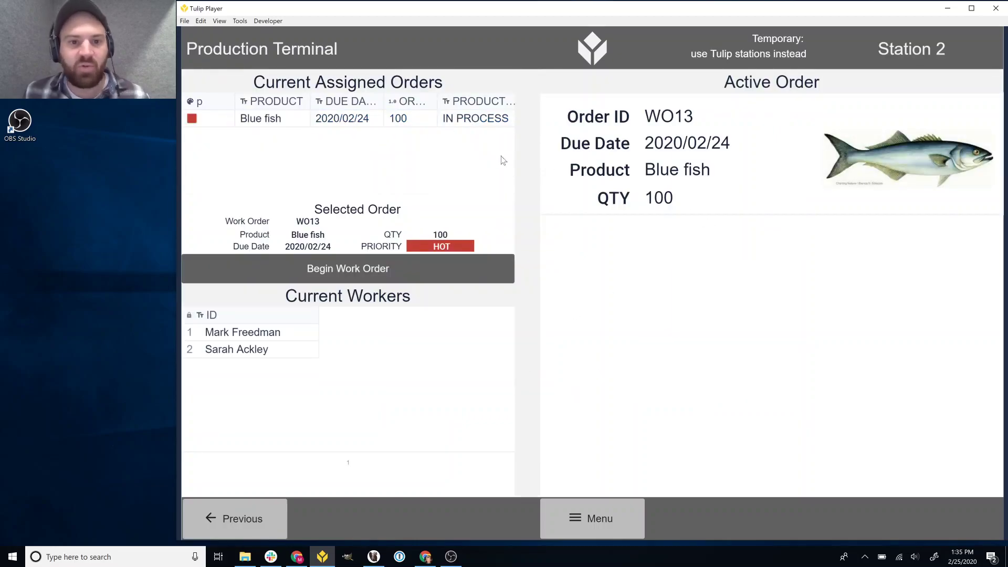
Step: In Order Management, create a new Tuna order with quantity 100 and due date 2020/03/01
click(268, 520)
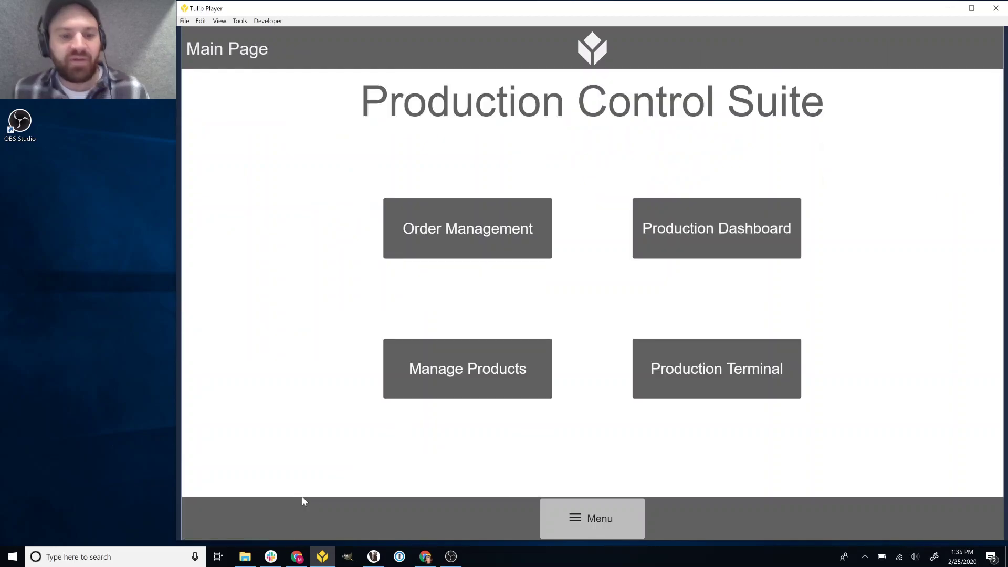
click(439, 255)
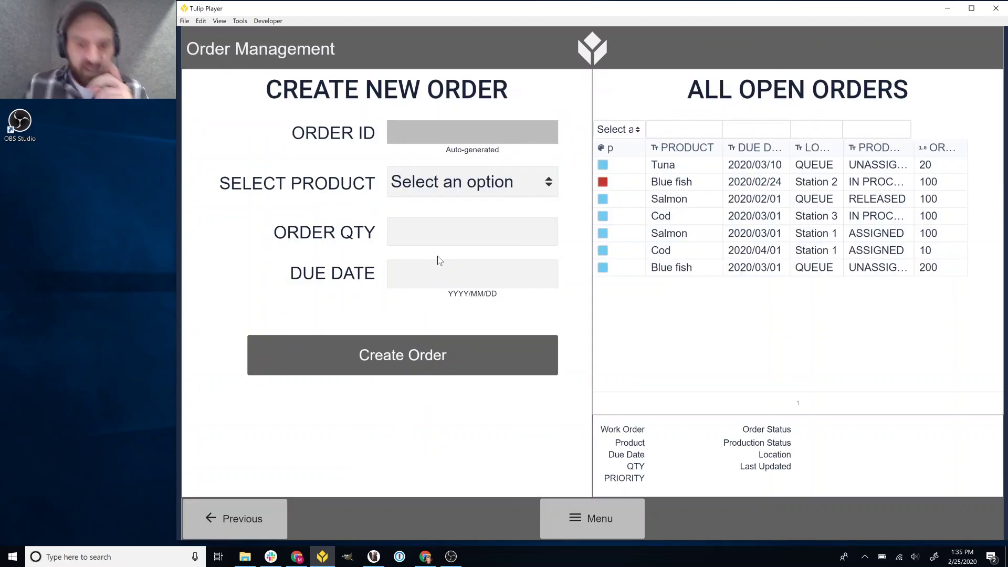
click(498, 191)
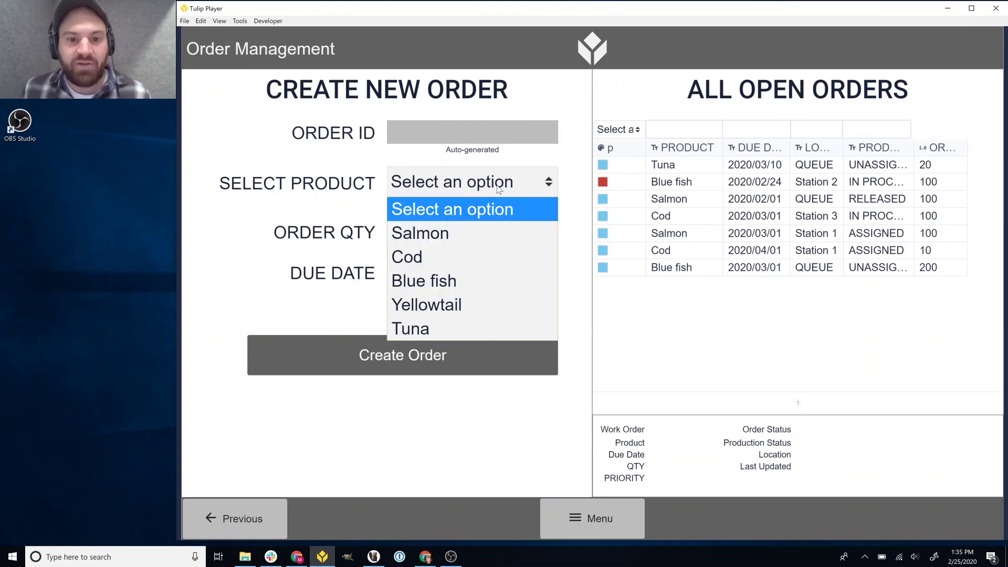
click(428, 330)
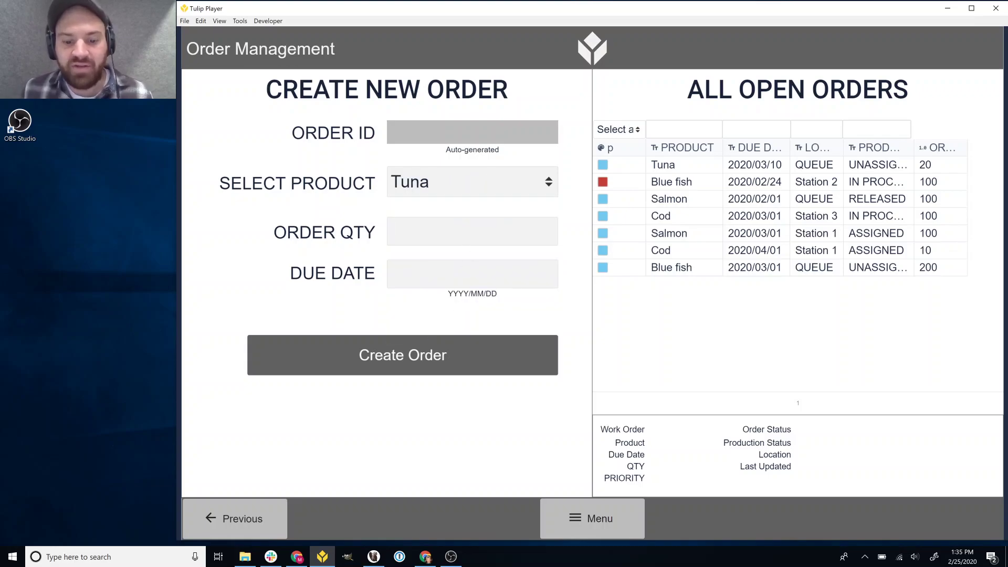
text(1000)
key(BackSpace)
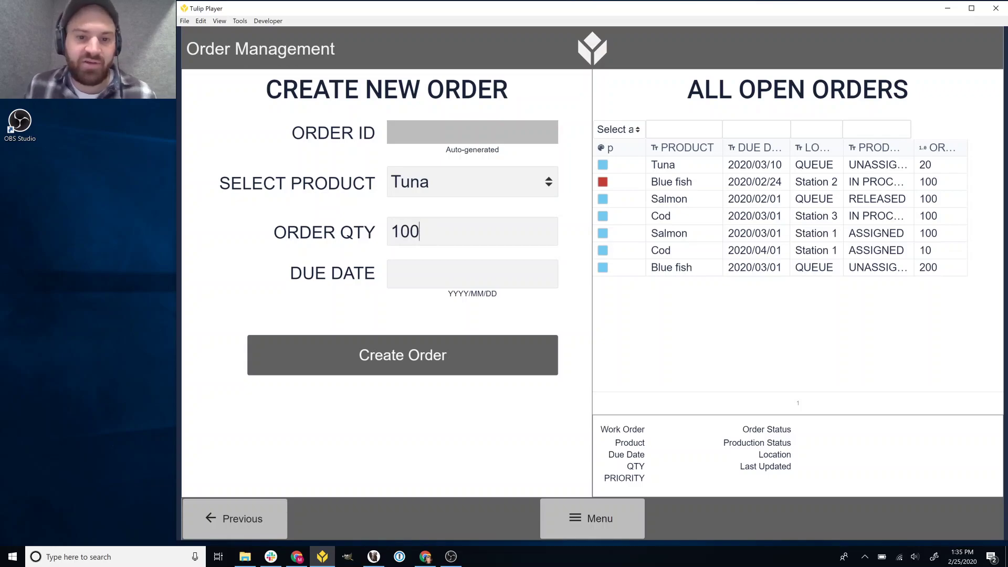
key(Tab)
text(2020)
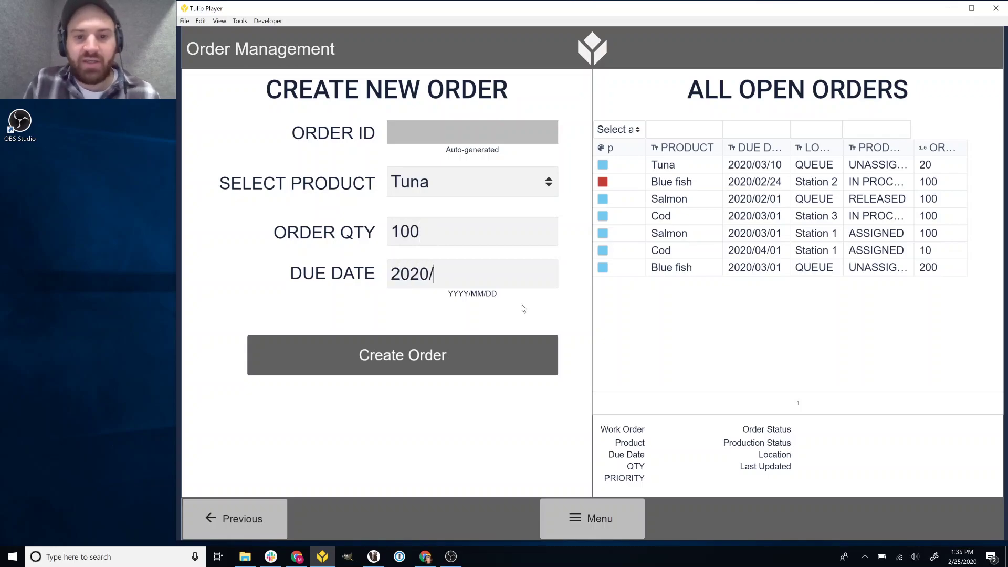
text(/03/01)
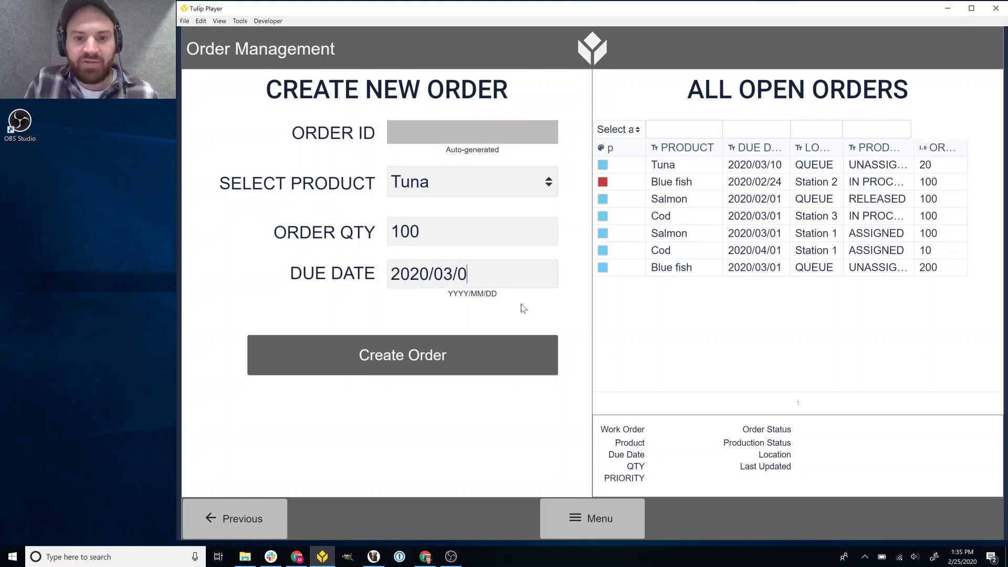
click(455, 359)
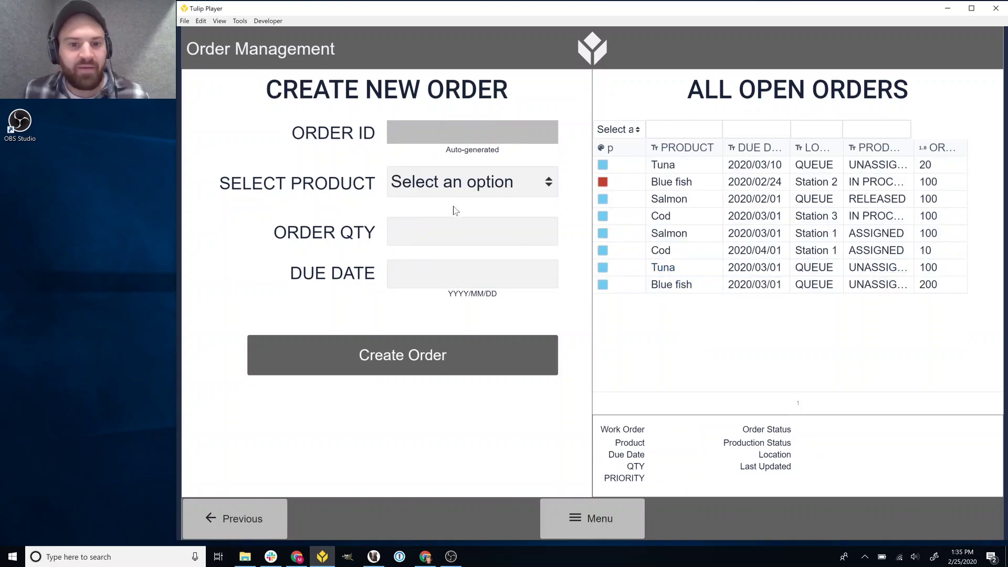
Step: Create another order for Salmon with quantity 20 and due date 2020/01/01
click(448, 186)
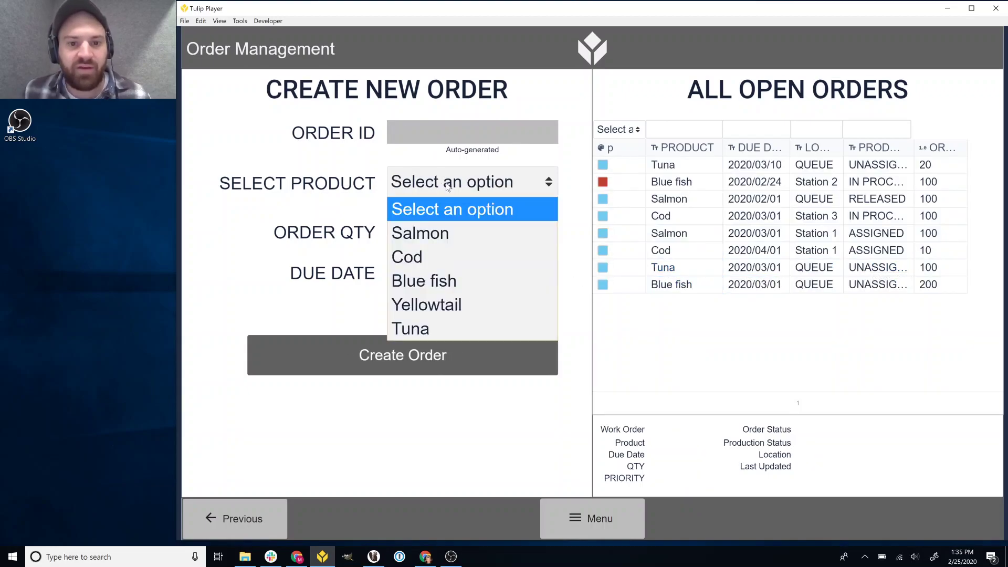
click(459, 232)
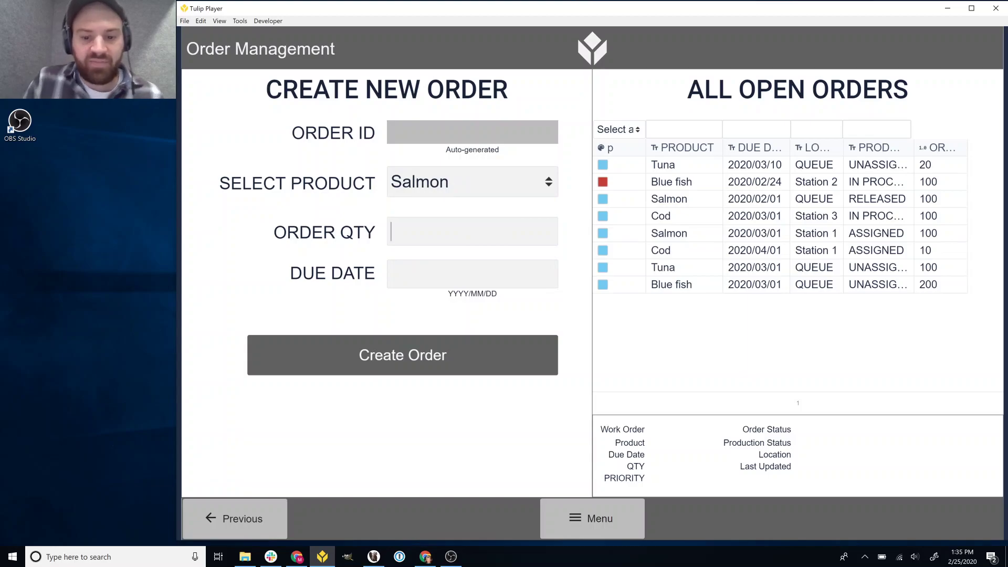
text(20)
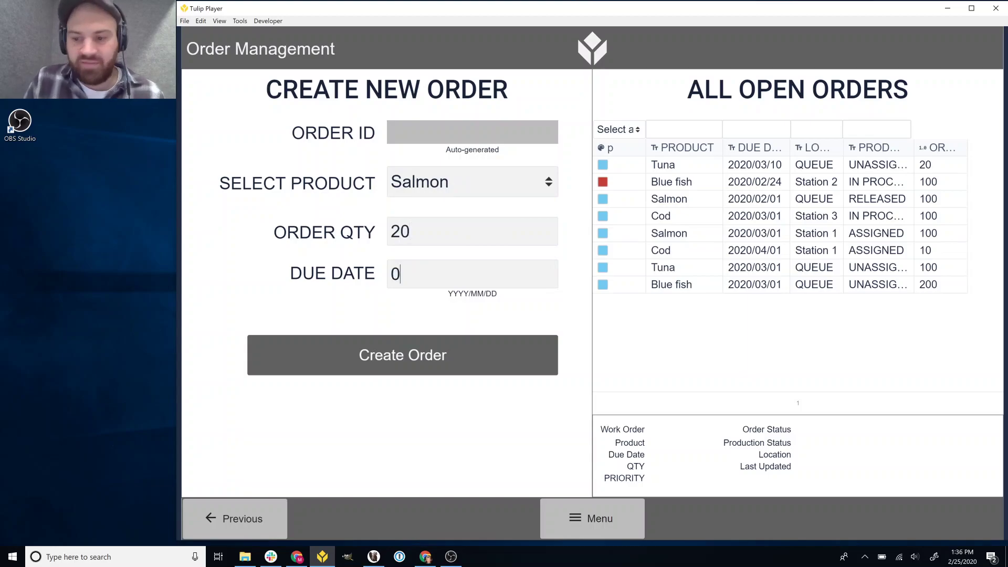
text(01/)
key(BackSpace)
key(BackSpace)
key(BackSpace)
text(2020/01/)
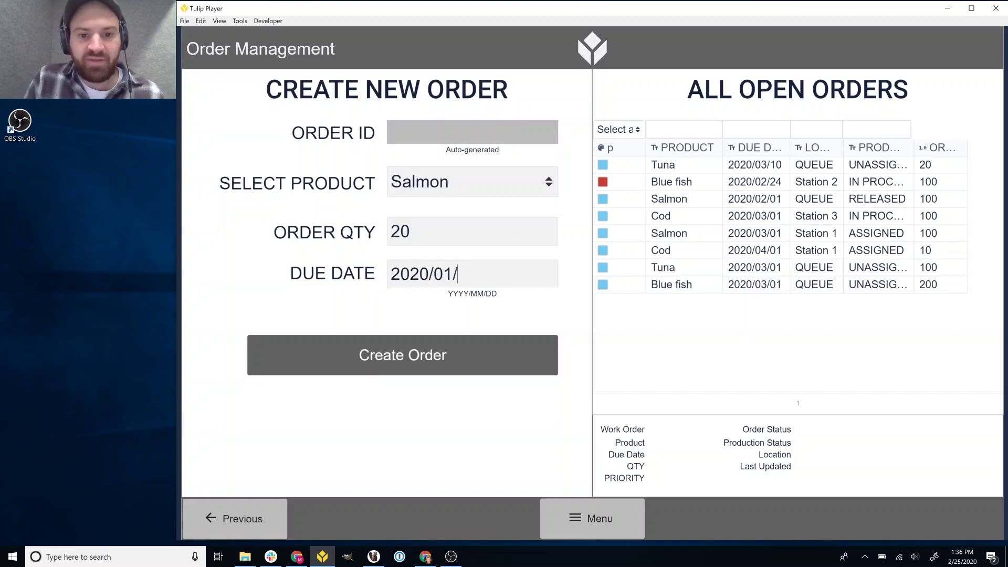
text(01)
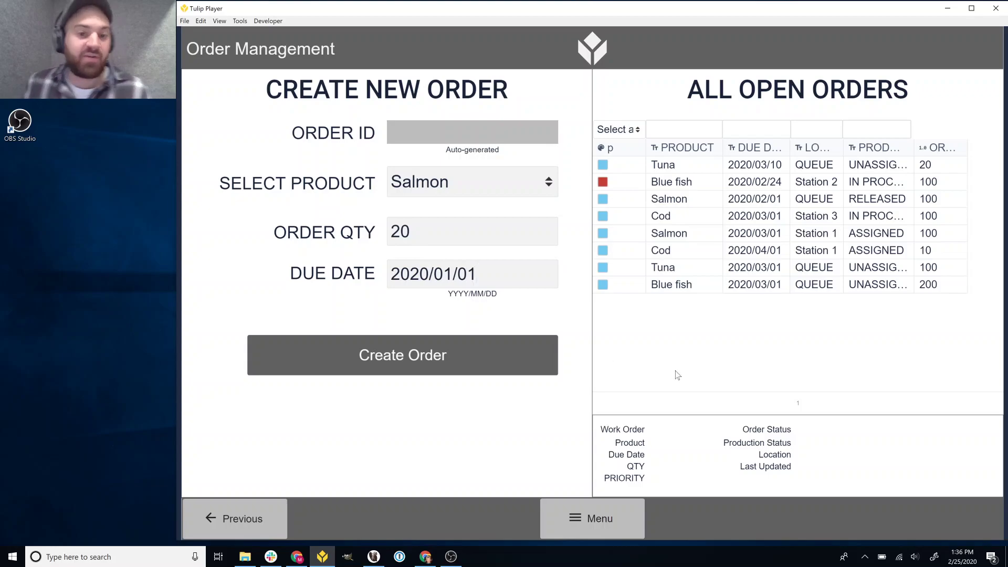
click(479, 357)
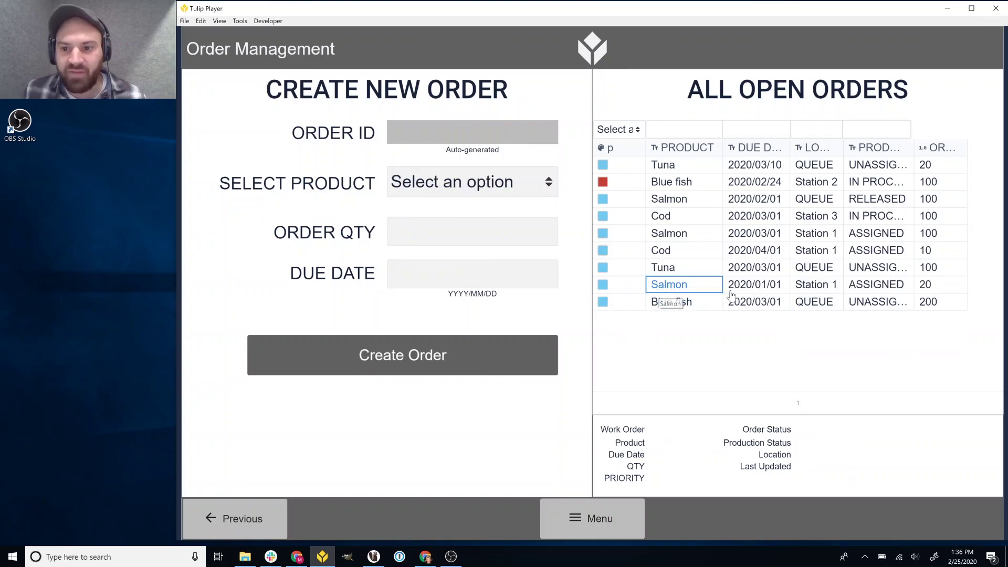
Step: Select the Salmon order due 2020/01/01 in the open orders and switch its priority to HOT
click(820, 289)
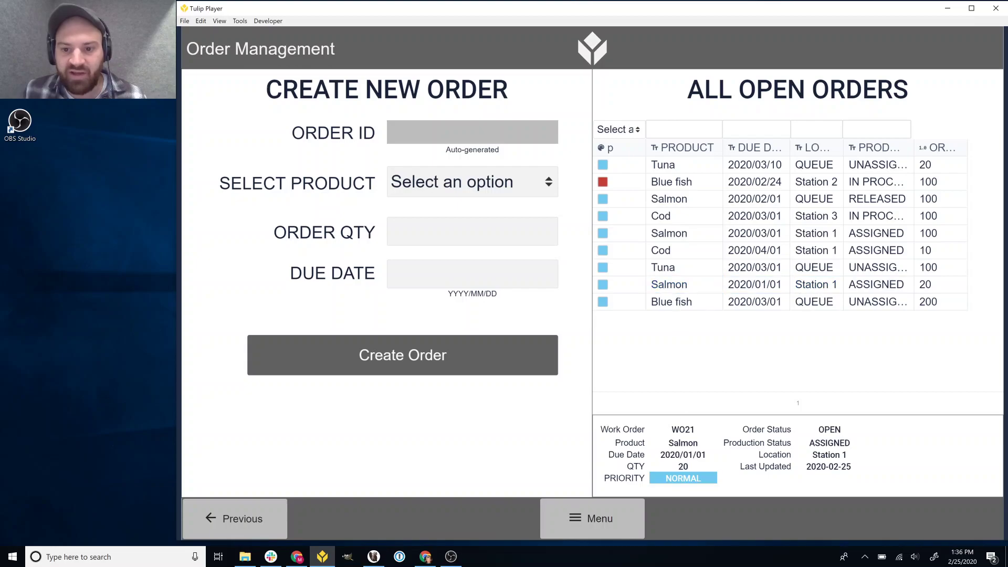
click(695, 483)
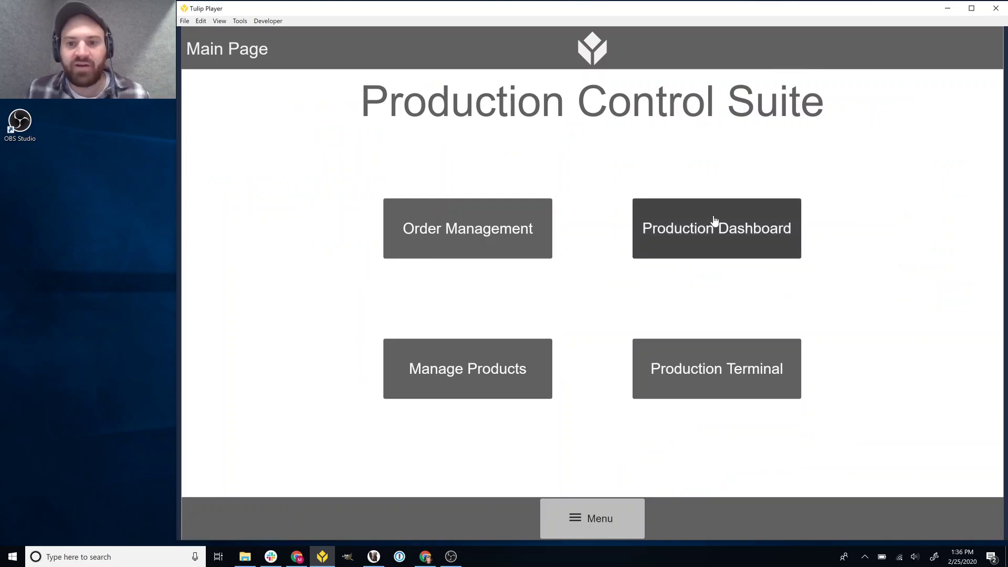
Step: On the Production Dashboard, assign the unassigned Tuna order due 2020/03/01 to Station 3
click(715, 223)
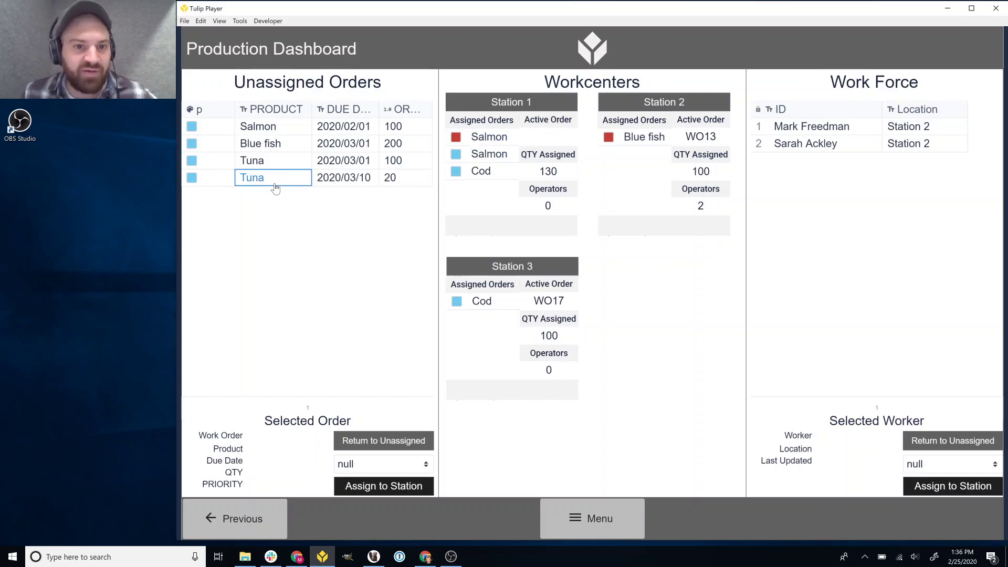
click(277, 168)
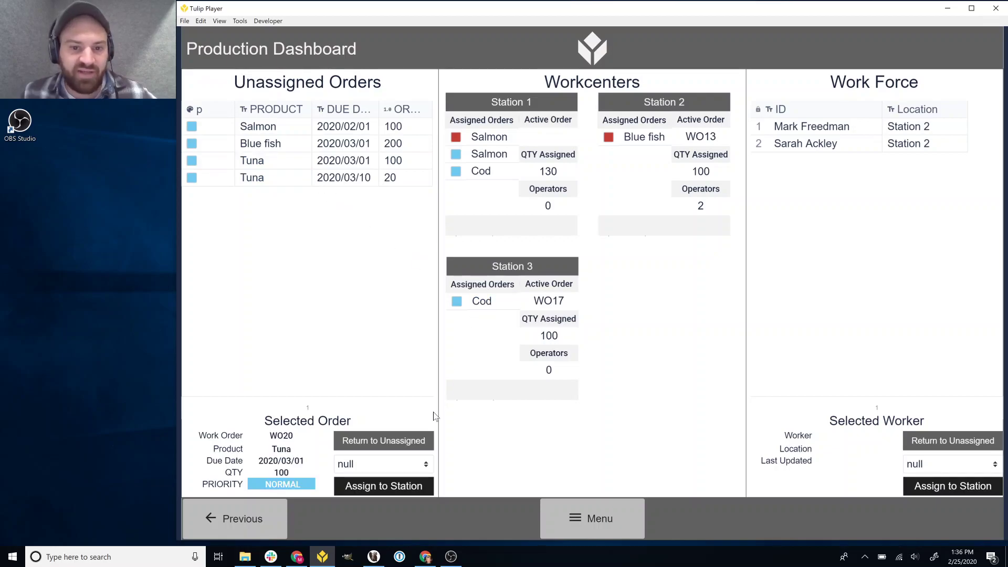
click(408, 463)
click(389, 446)
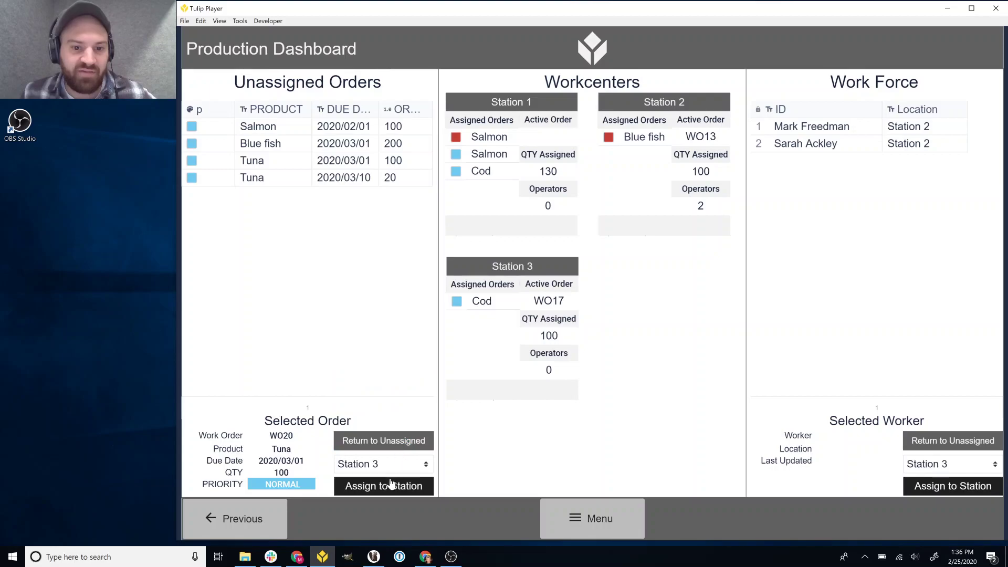
click(391, 486)
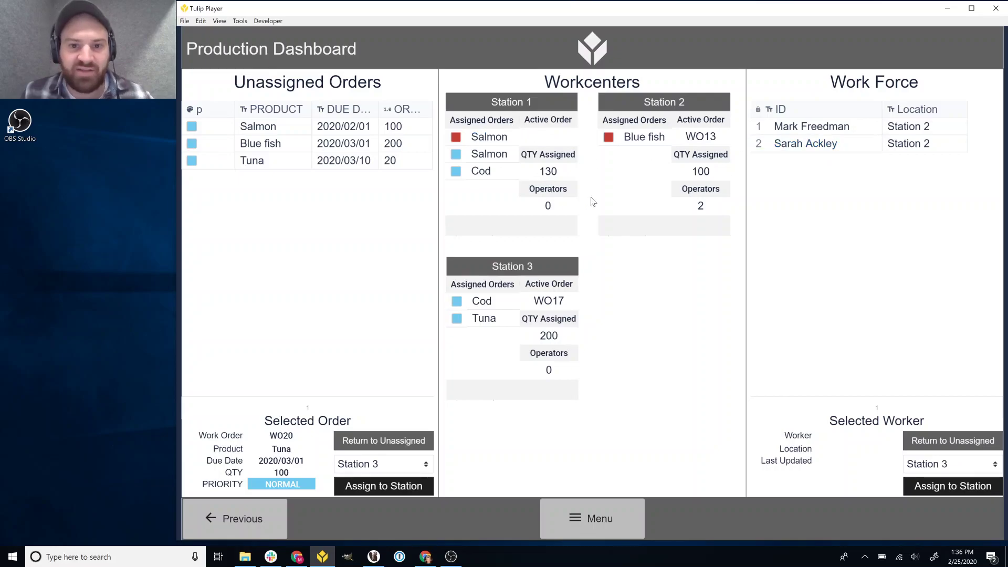
Step: Return the first worker in the Work Force list to unassigned and assign that worker to Station 1
click(846, 133)
click(976, 444)
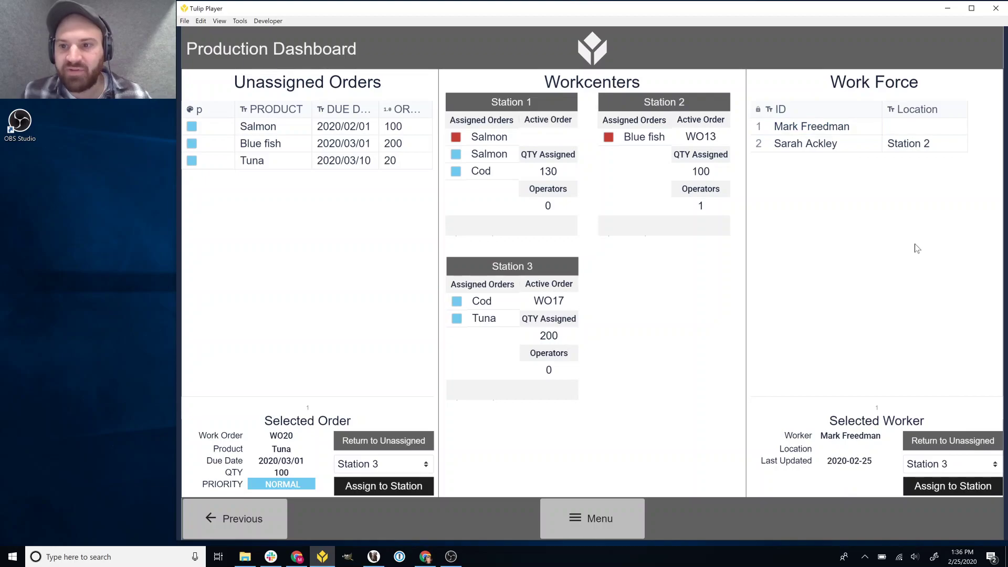
click(940, 465)
click(937, 415)
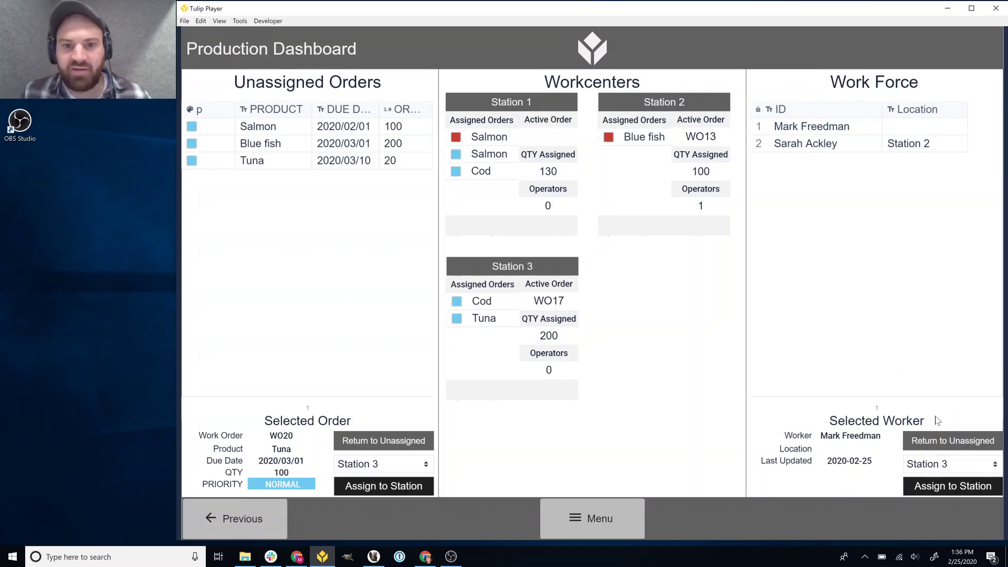
click(965, 489)
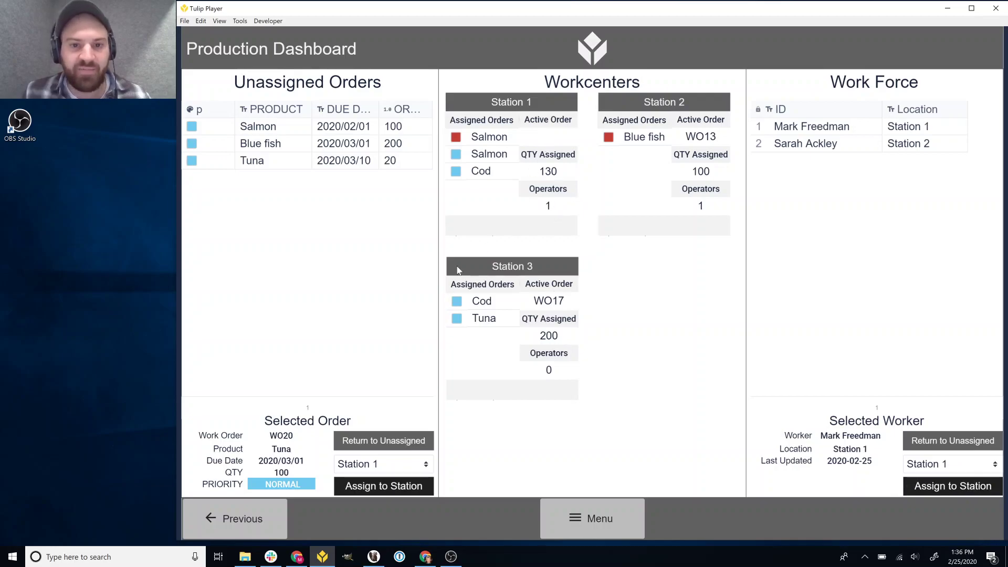
Step: In the Production Terminal, begin the work order for the HOT Salmon order due 2020/01/01
click(247, 518)
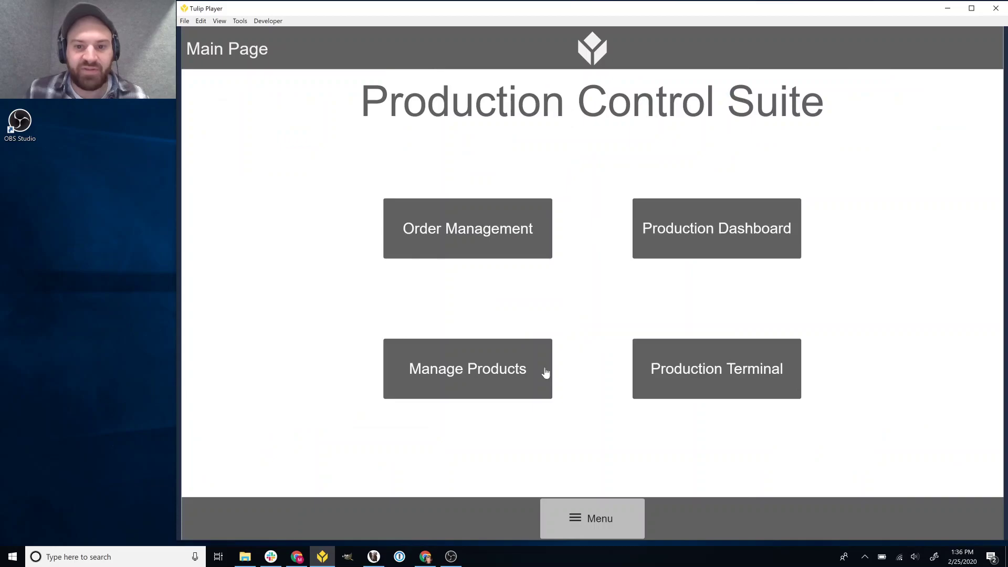
click(686, 386)
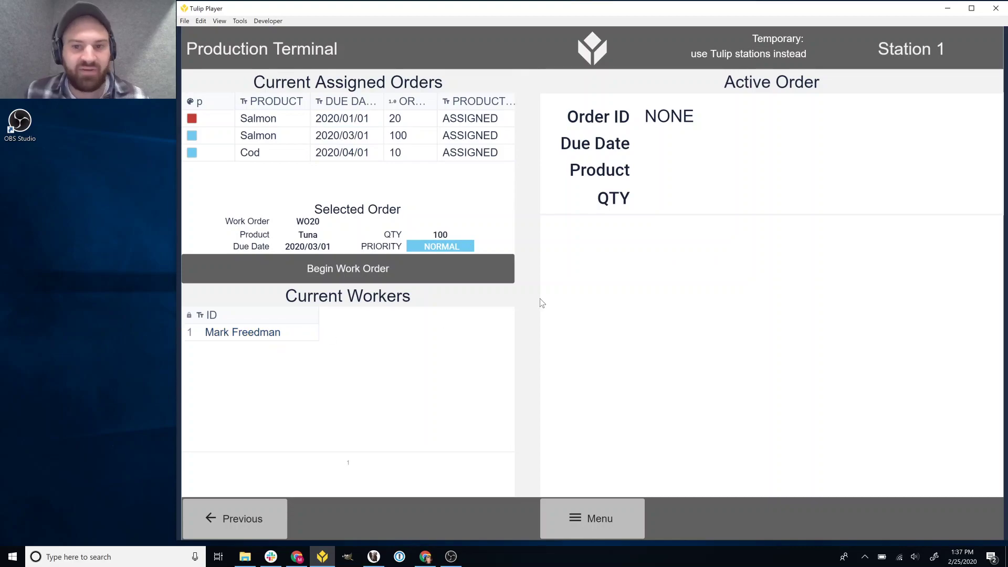
click(288, 123)
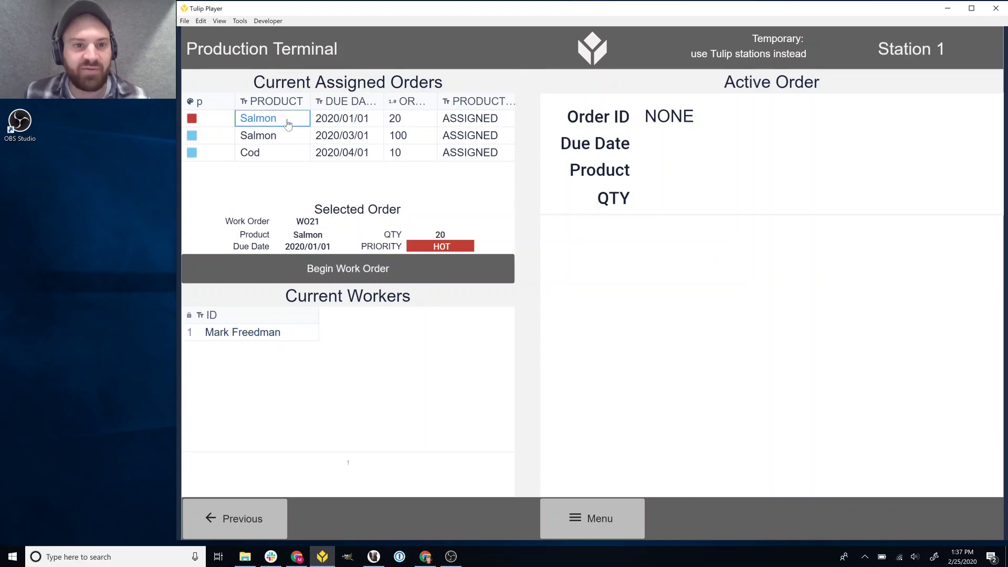
click(382, 270)
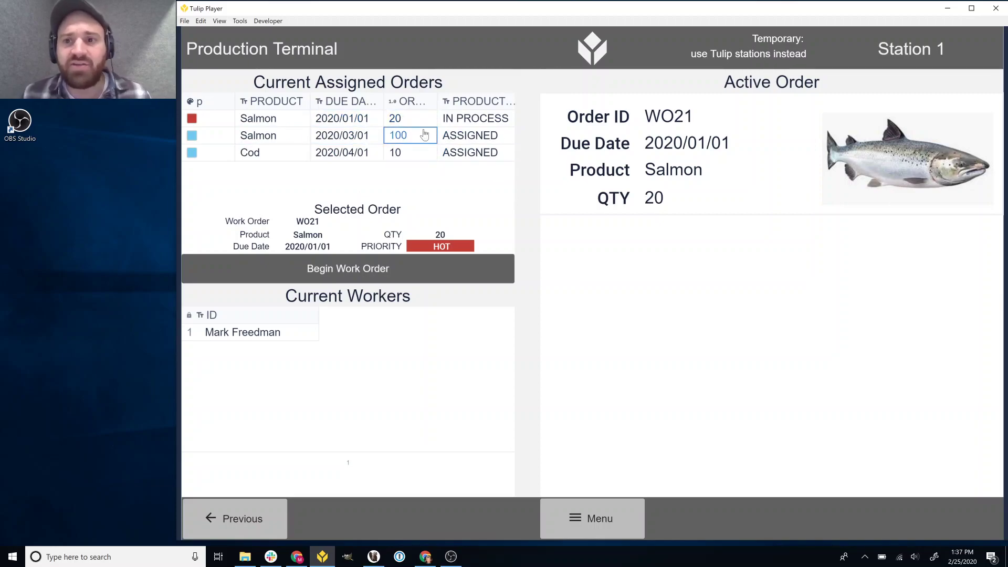
click(457, 561)
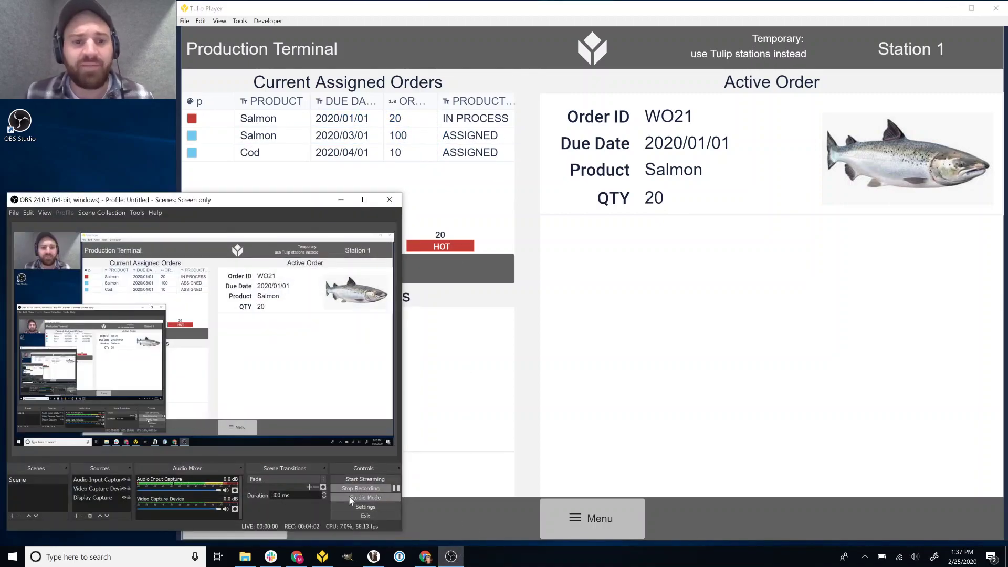